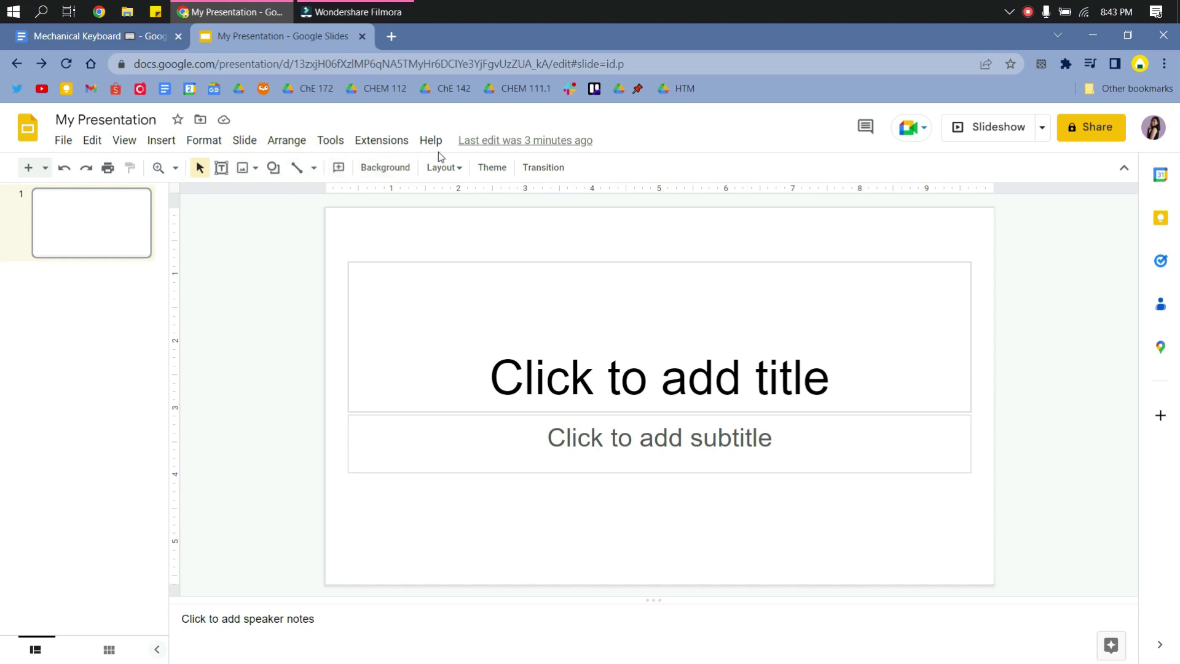
- Search the Google Workspace Marketplace add-ons for 'Slides Toolbox'
left_click(374, 143)
mouse_move(399, 169)
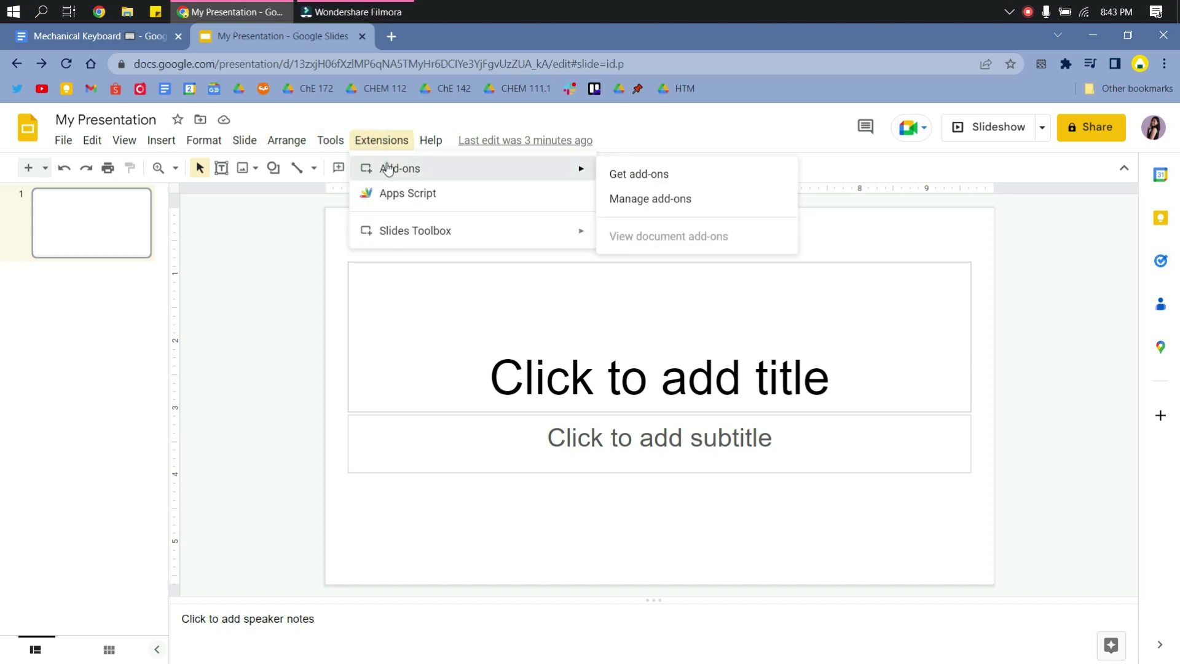
left_click(639, 174)
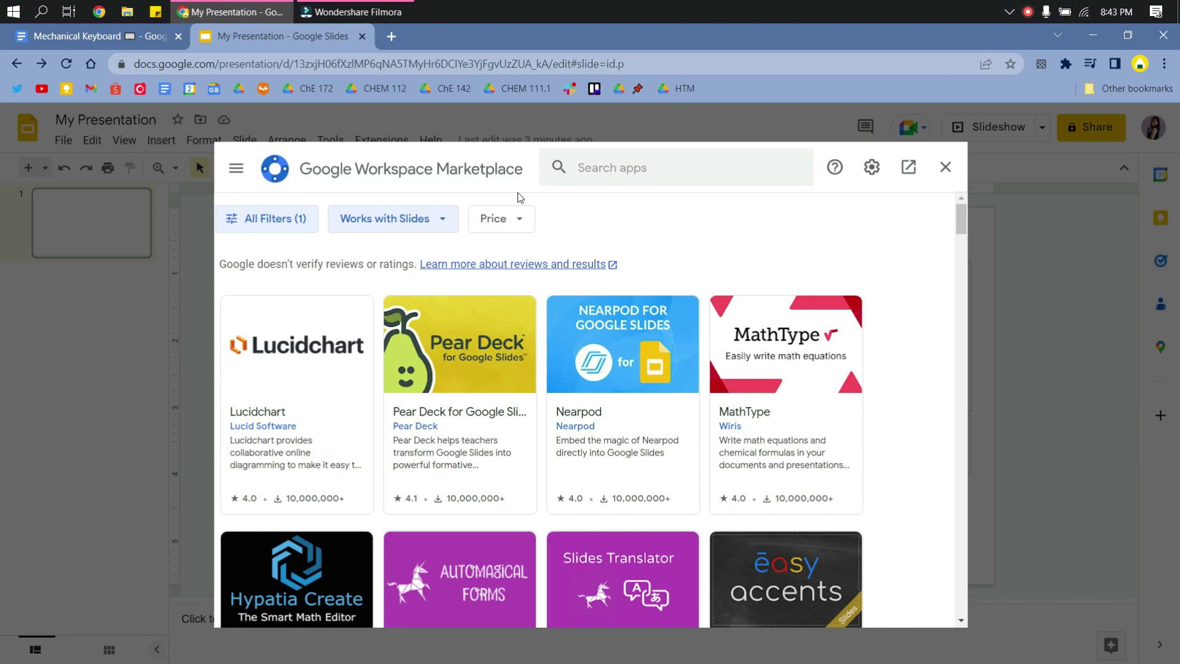
left_click(681, 169)
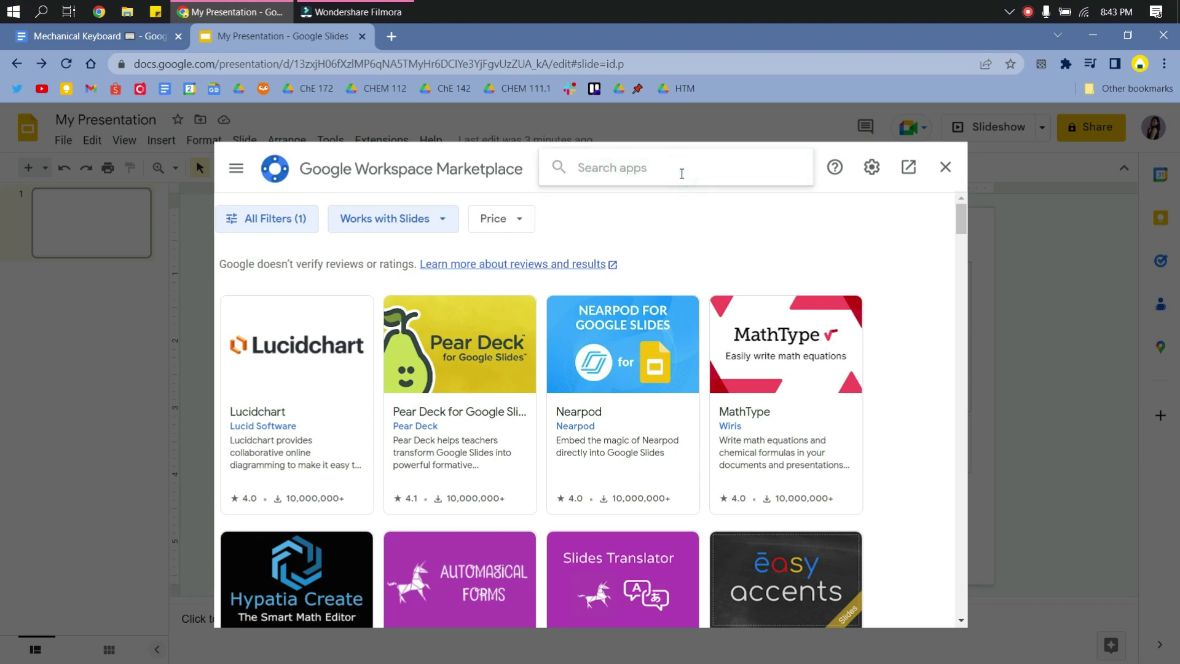
type("Slides")
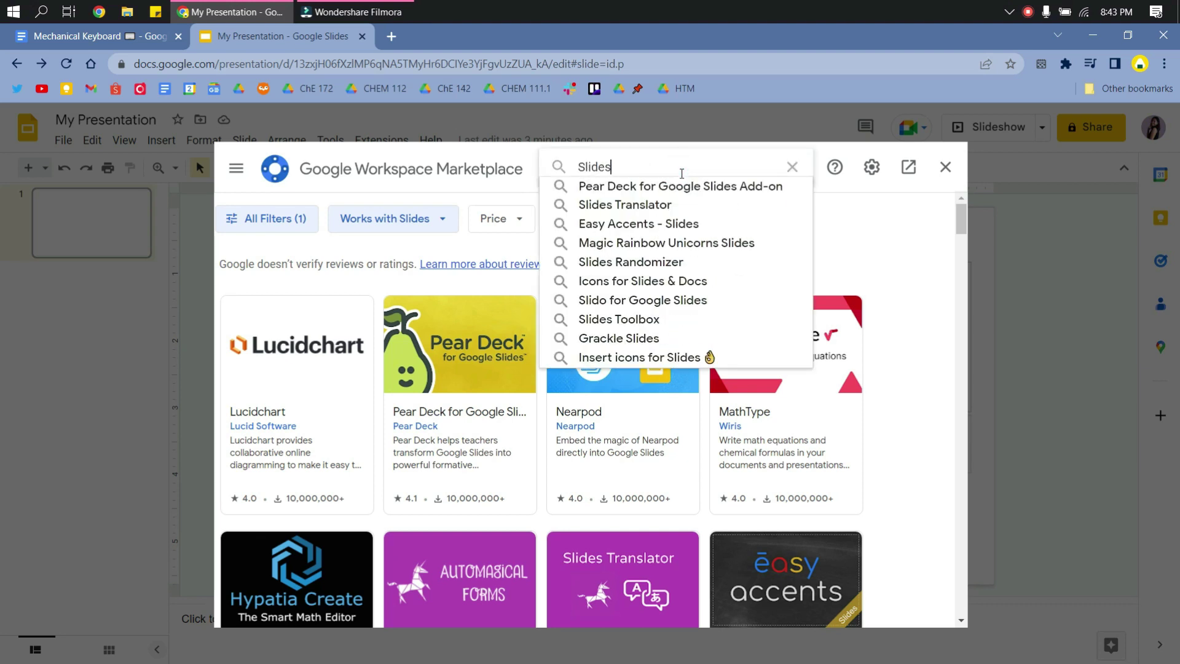
type(" toolb")
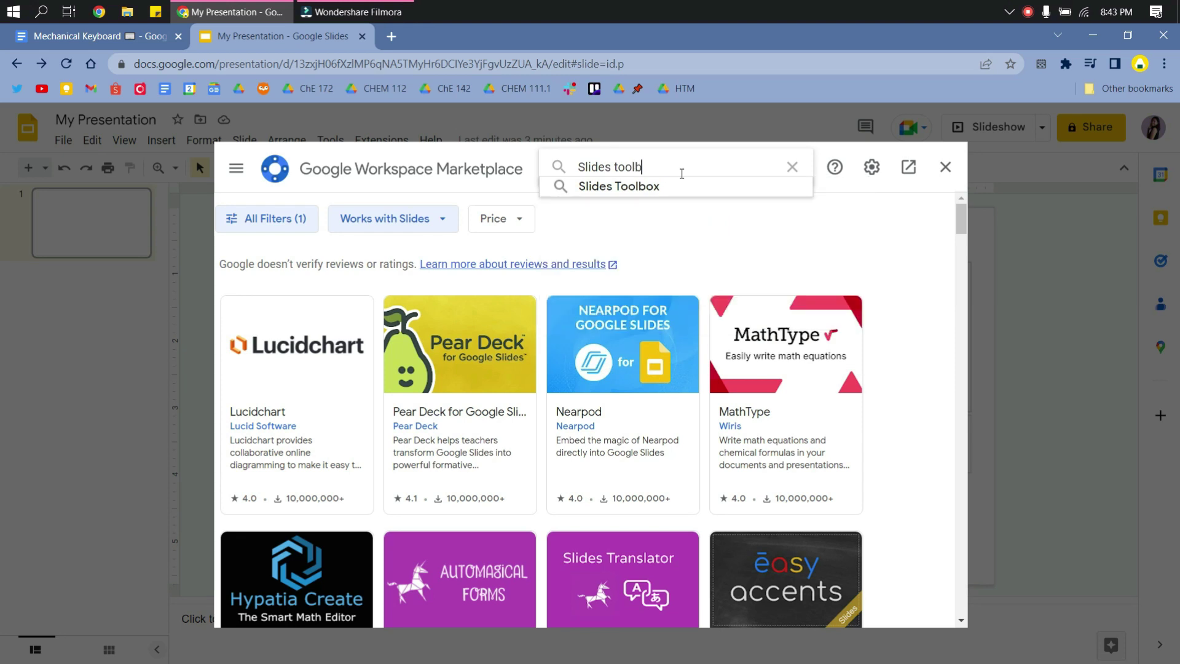
type("ox")
left_click(673, 186)
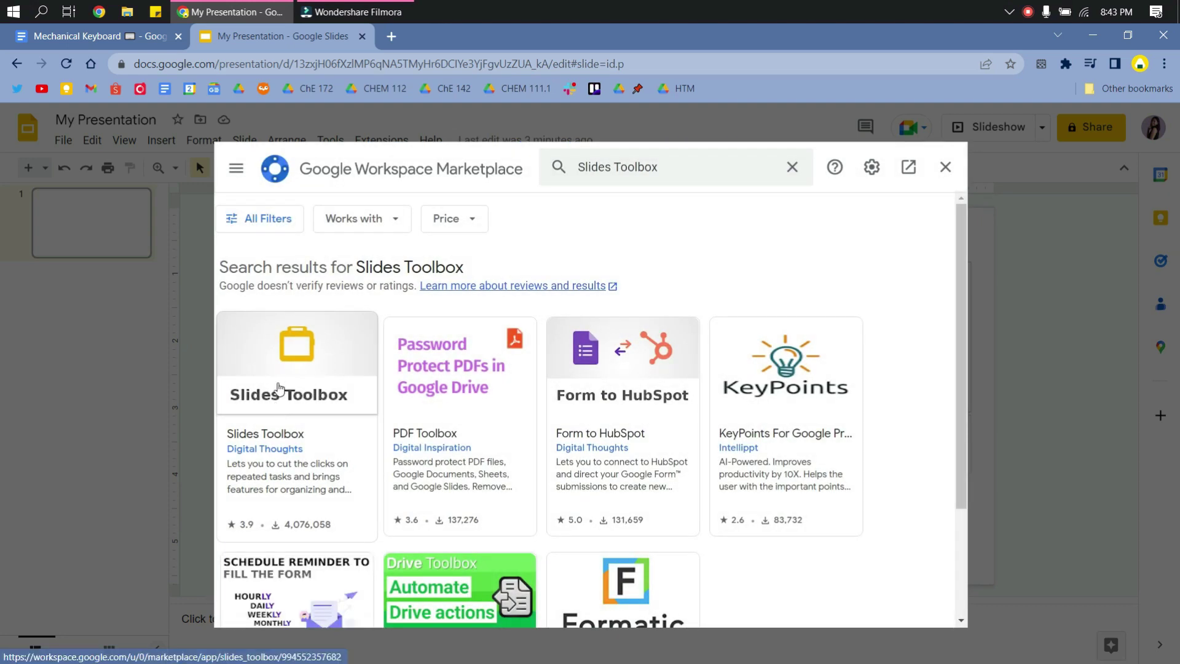
- Install Slides Toolbox with the chosen account, allow its permissions, and close the Marketplace
left_click(278, 416)
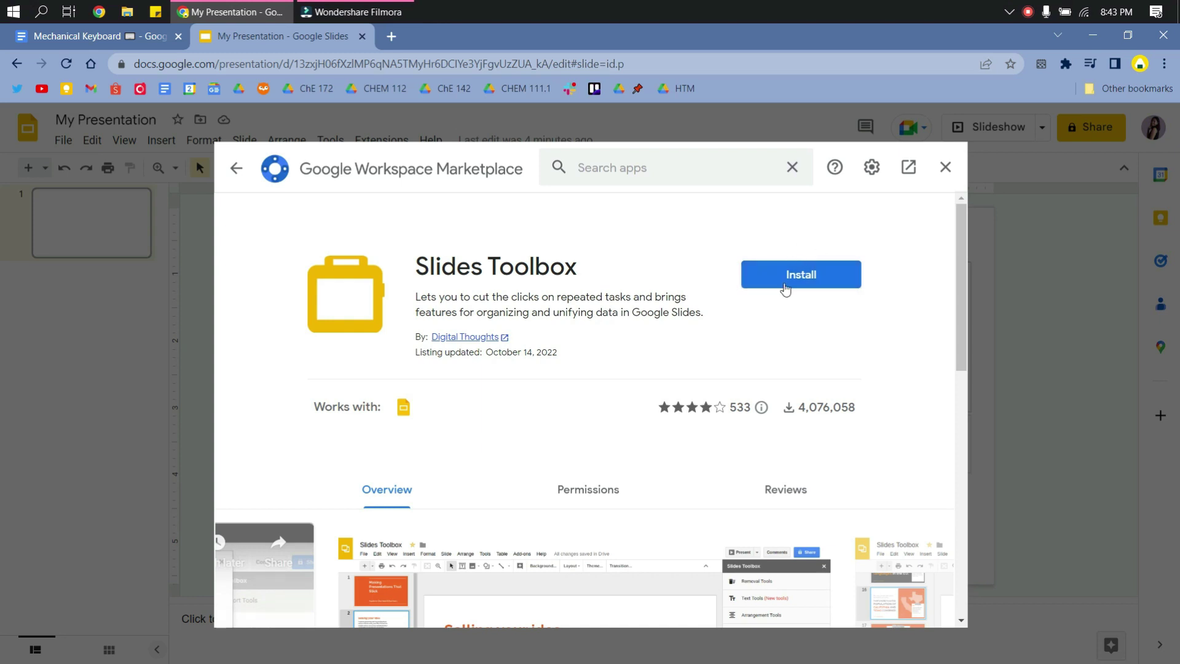
left_click(806, 278)
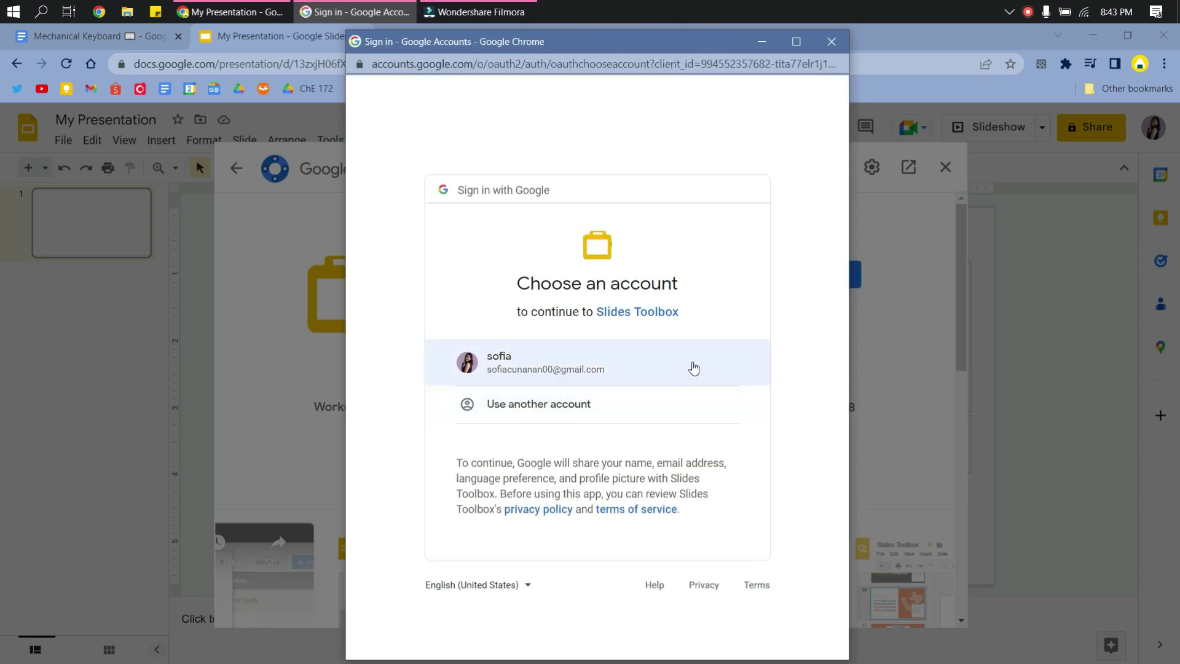
left_click(693, 366)
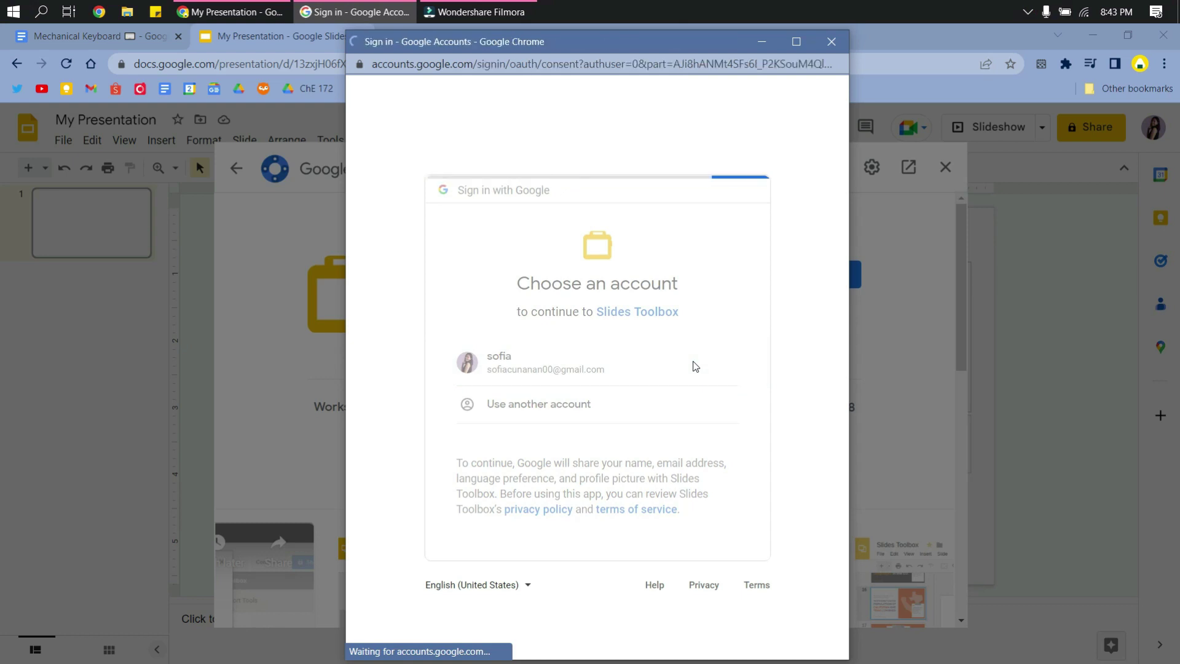
scroll(690, 364, "down", 5)
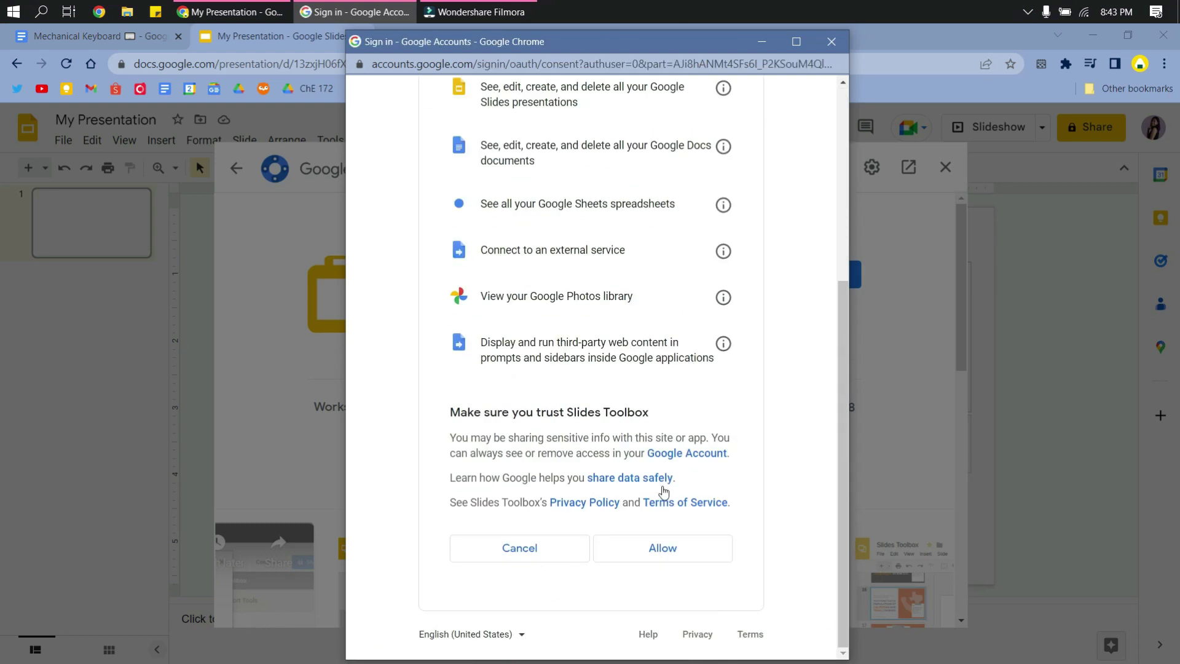
left_click(663, 548)
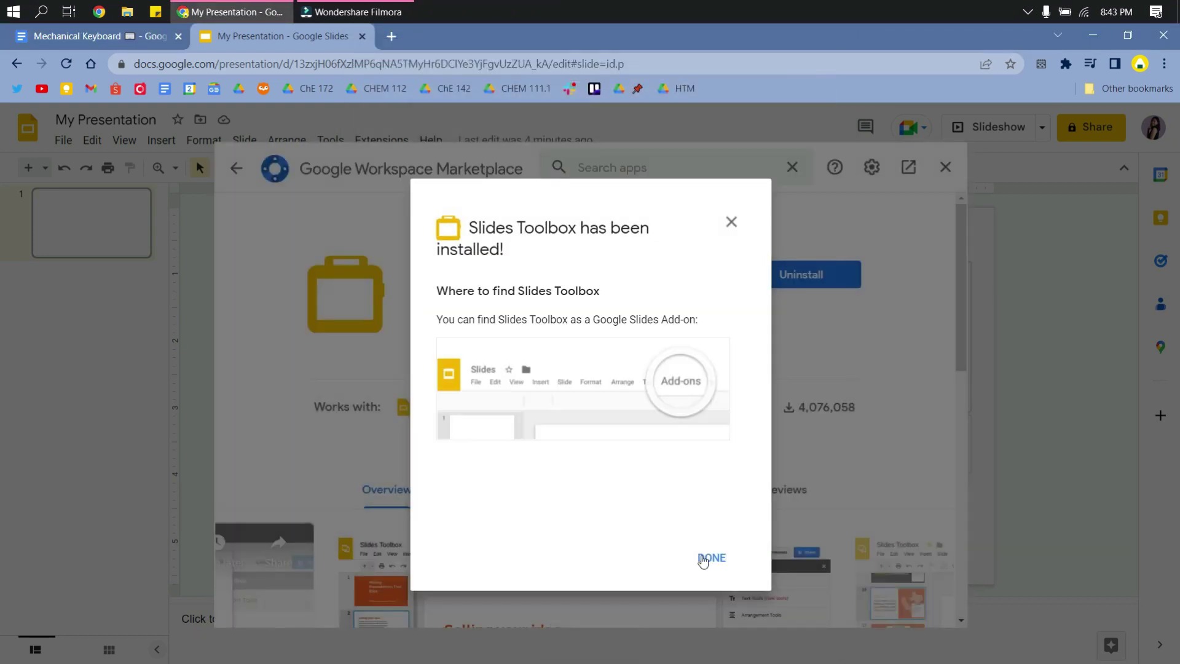
left_click(710, 559)
left_click(945, 167)
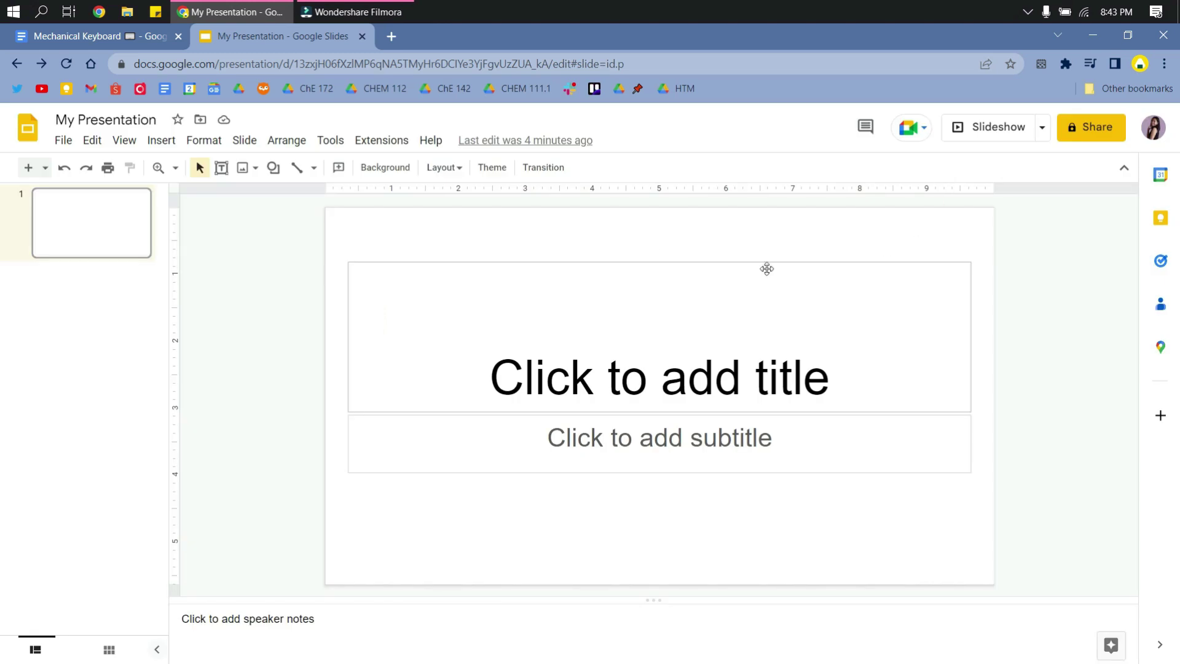
- Launch the Slides Toolbox sidebar and scroll to its Import Tools options
left_click(381, 140)
mouse_move(414, 230)
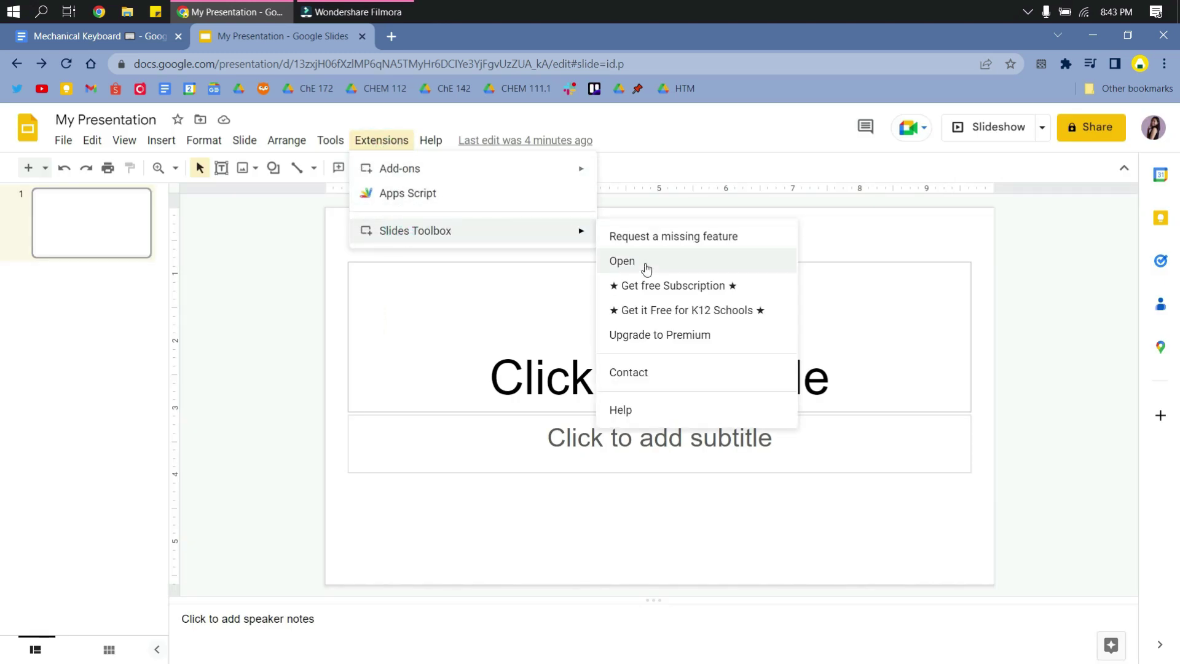
left_click(622, 260)
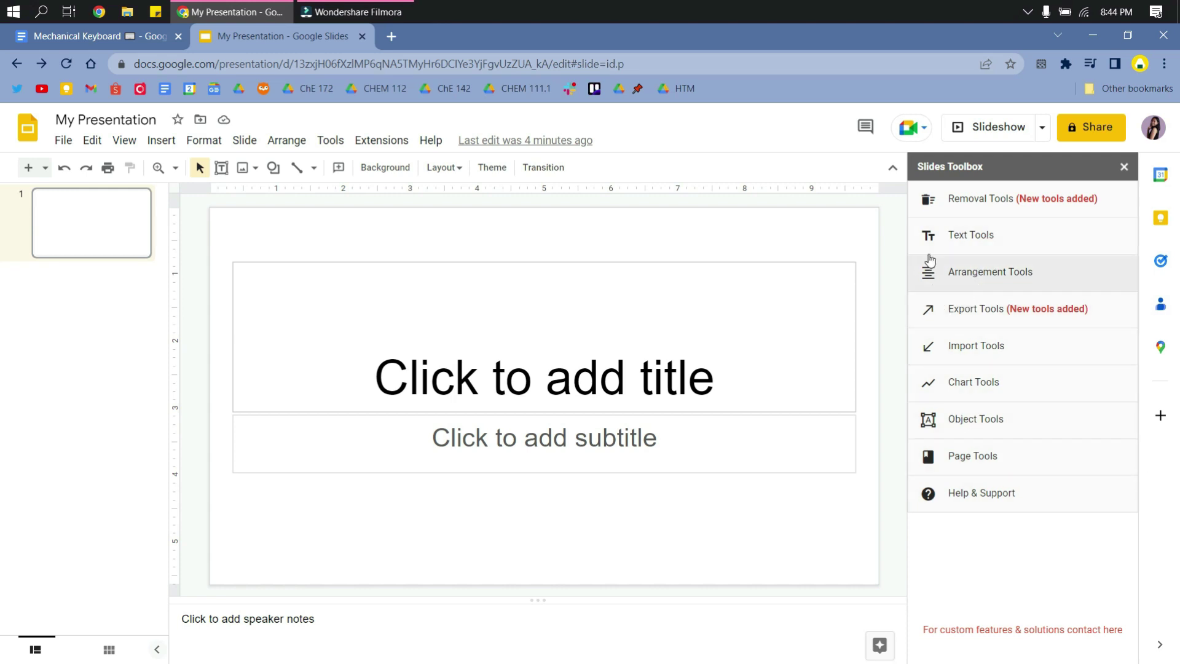
left_click(972, 349)
scroll(1009, 418, "down", 4)
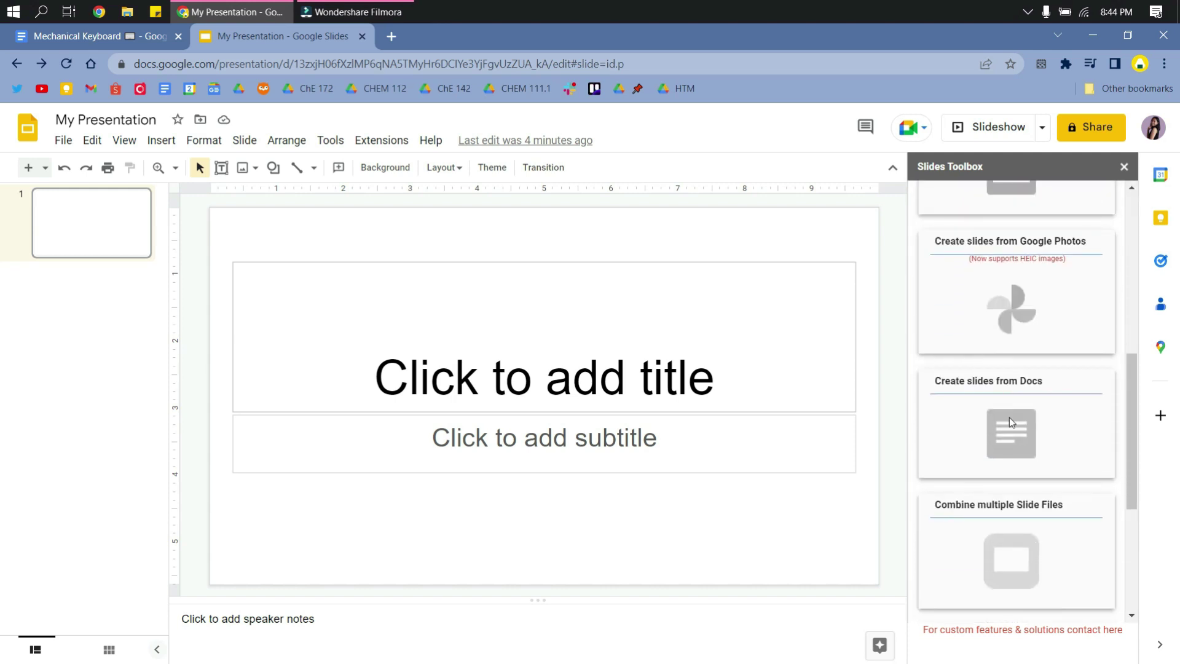
left_click_drag(944, 380, 1022, 375)
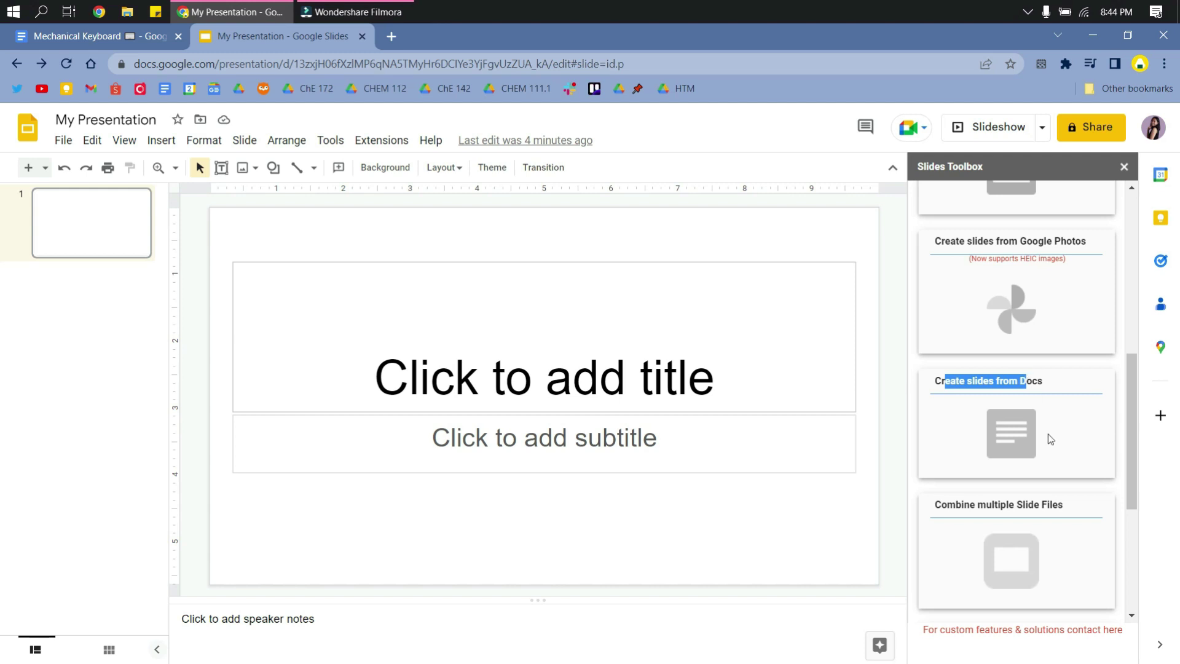
- Create slides from the 'Mechanical Keyboard' Google Doc in the Google Keep folder
left_click(1017, 436)
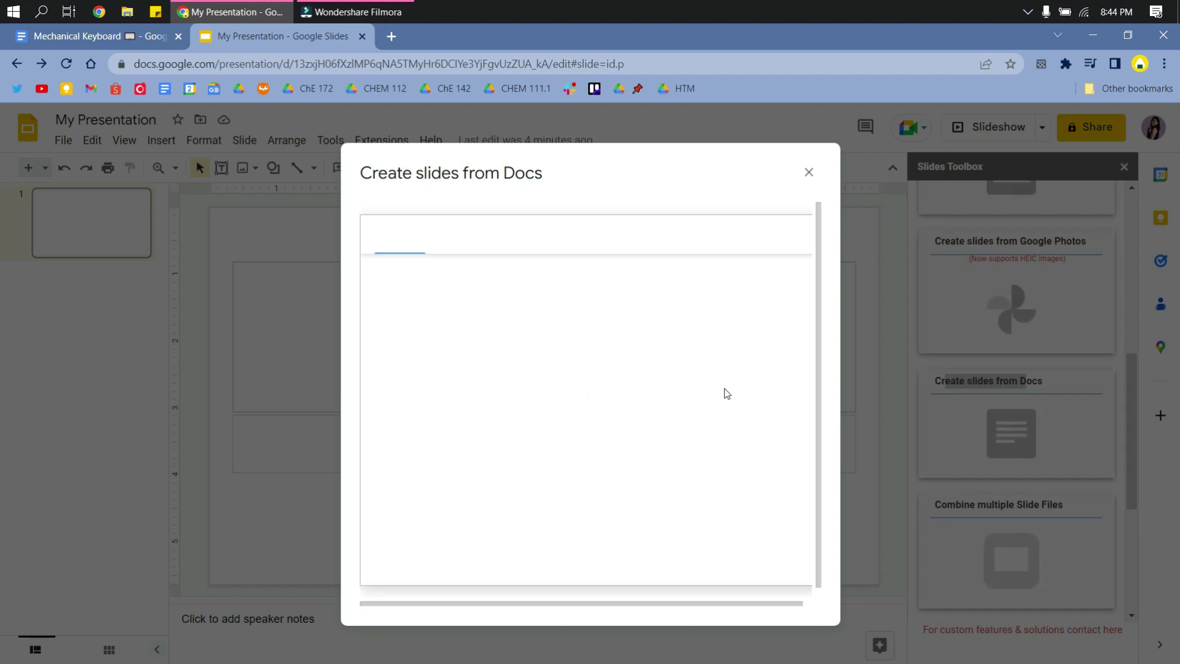
scroll(669, 448, "down", 5)
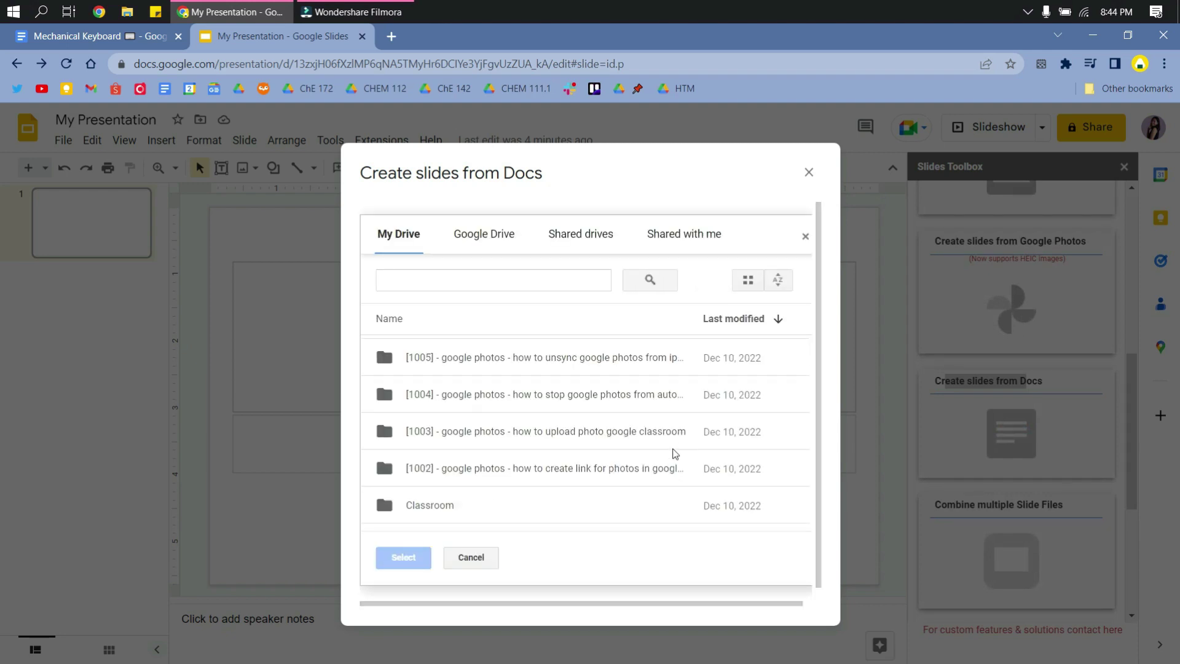
scroll(669, 448, "down", 5)
scroll(669, 449, "down", 5)
scroll(669, 448, "down", 5)
scroll(670, 448, "up", 2)
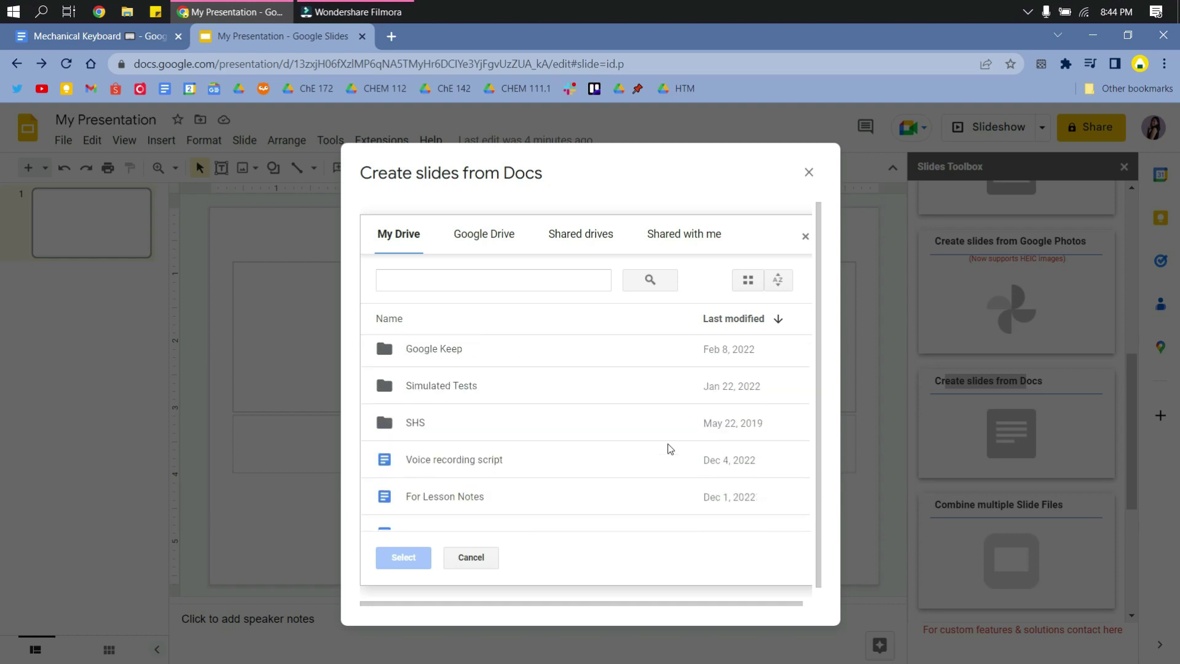
double_click(565, 378)
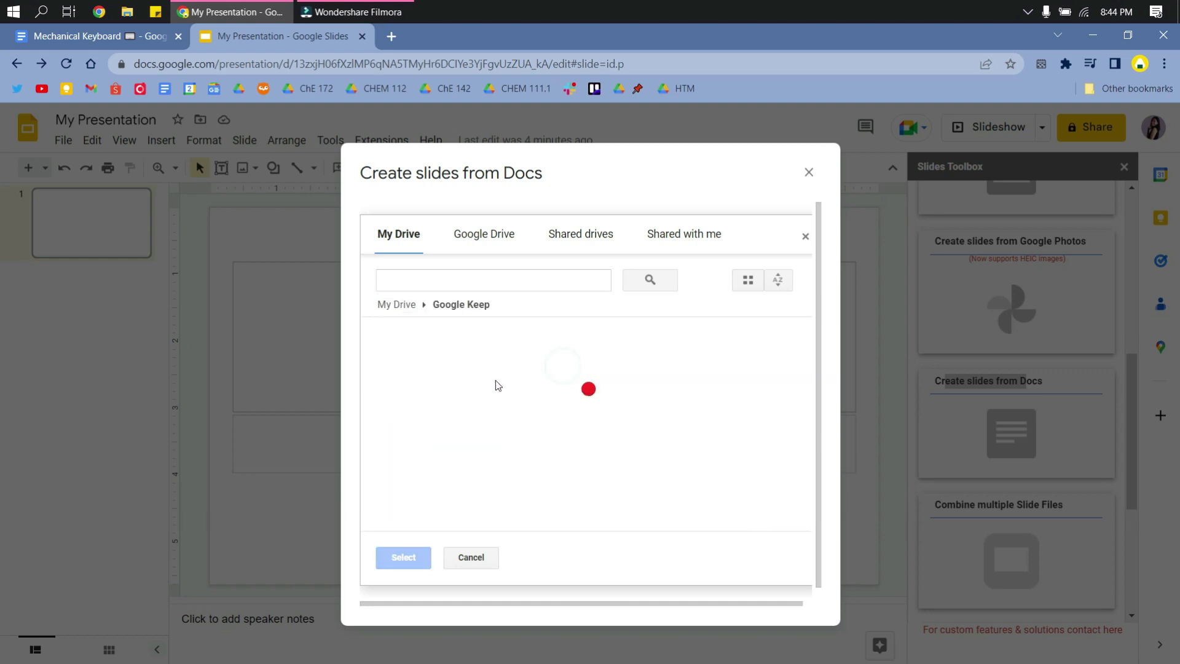
double_click(518, 371)
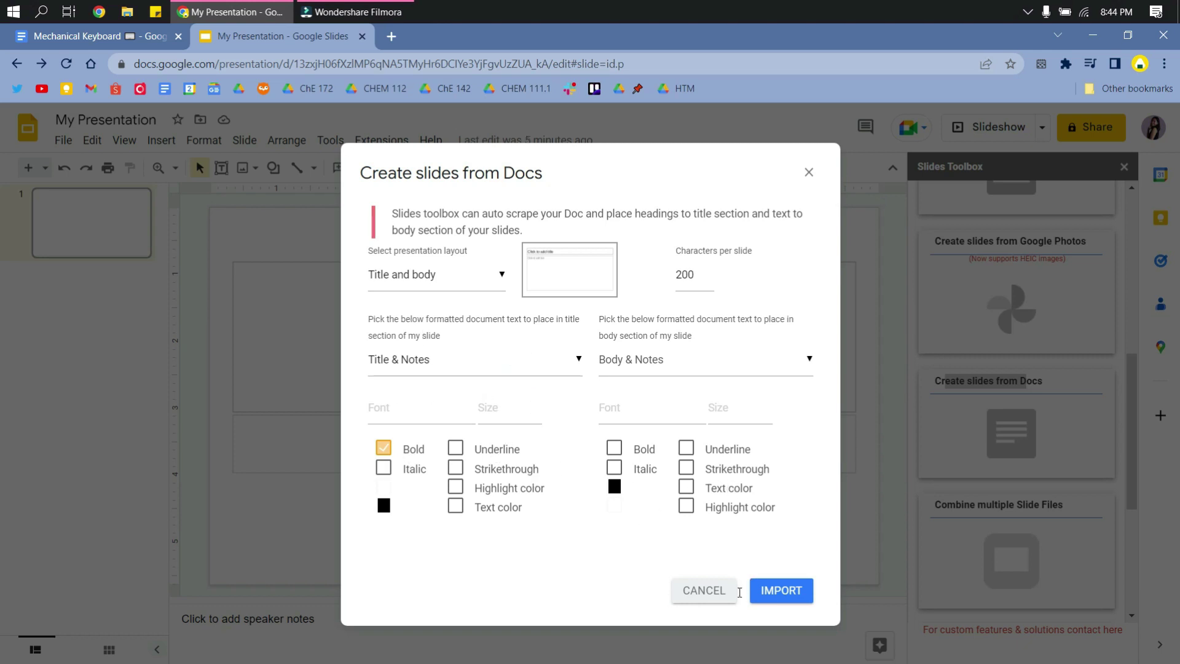
left_click(773, 595)
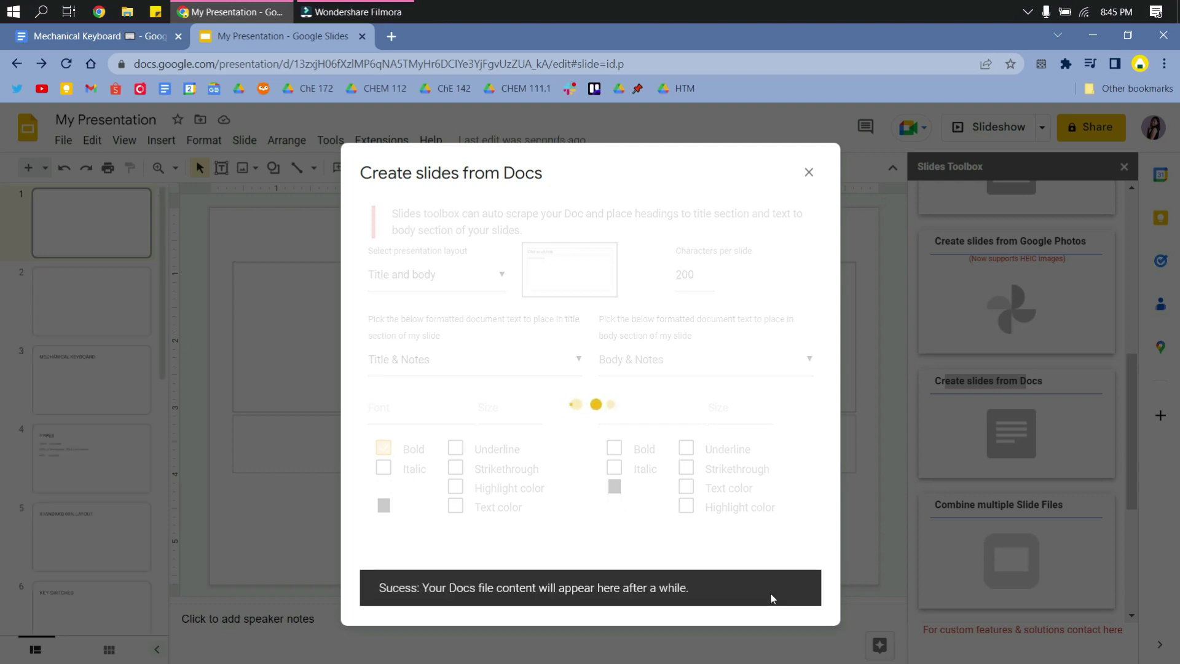
left_click(904, 395)
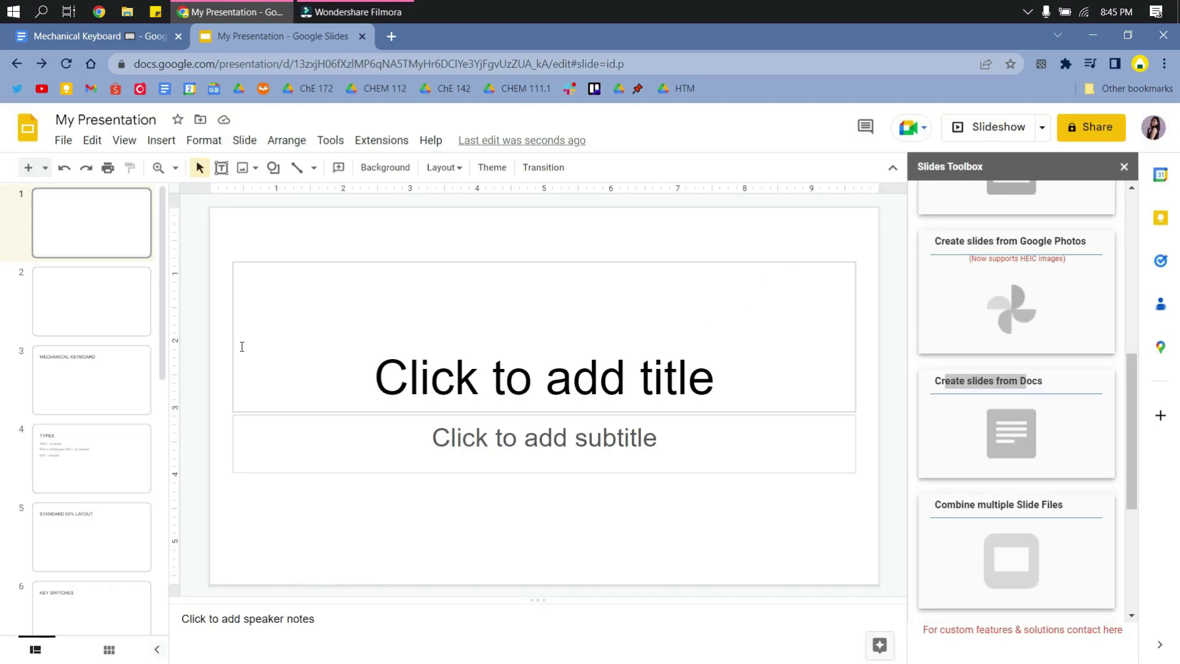
left_click(95, 405)
left_click(92, 465)
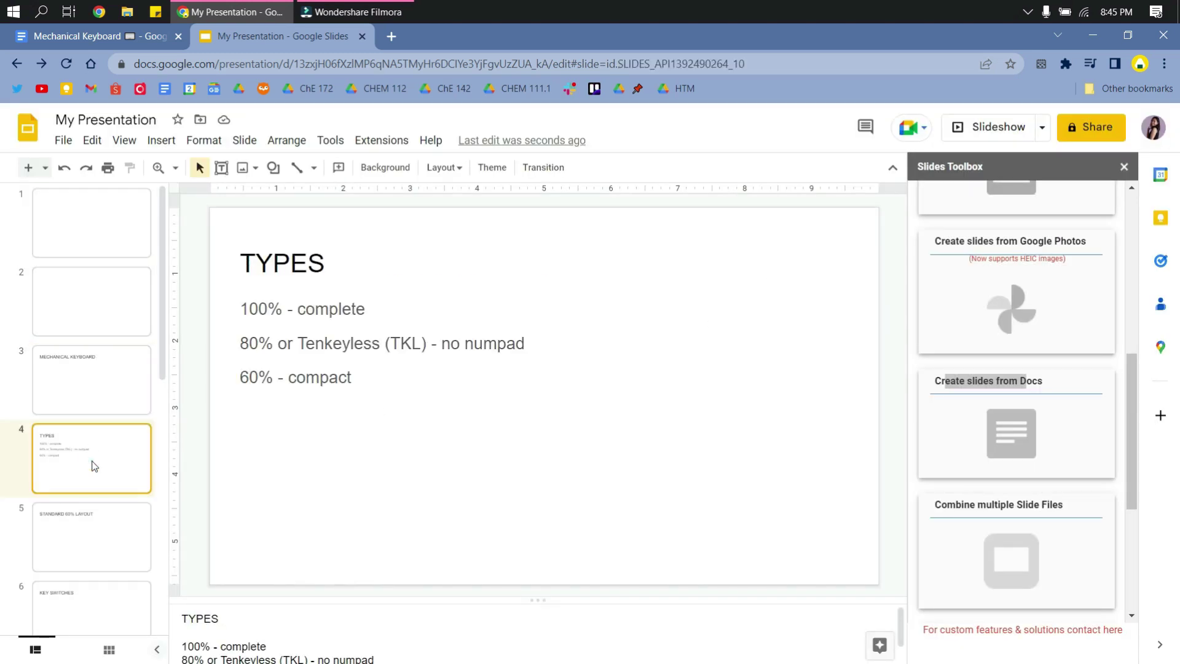
left_click(113, 527)
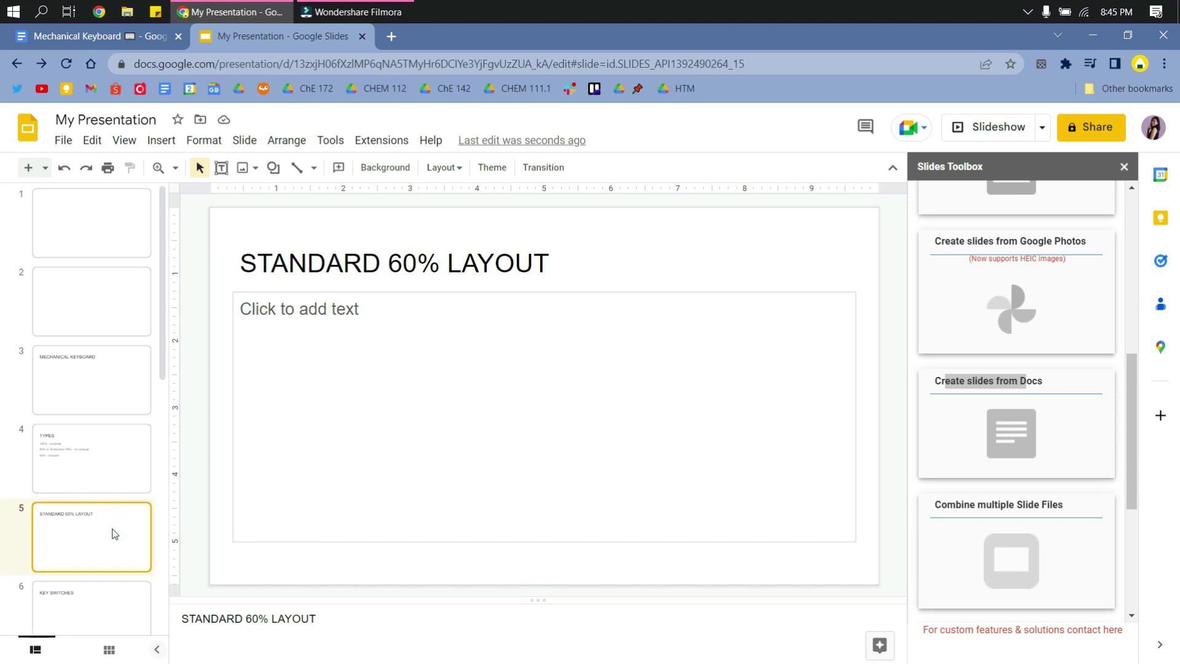
left_click(115, 595)
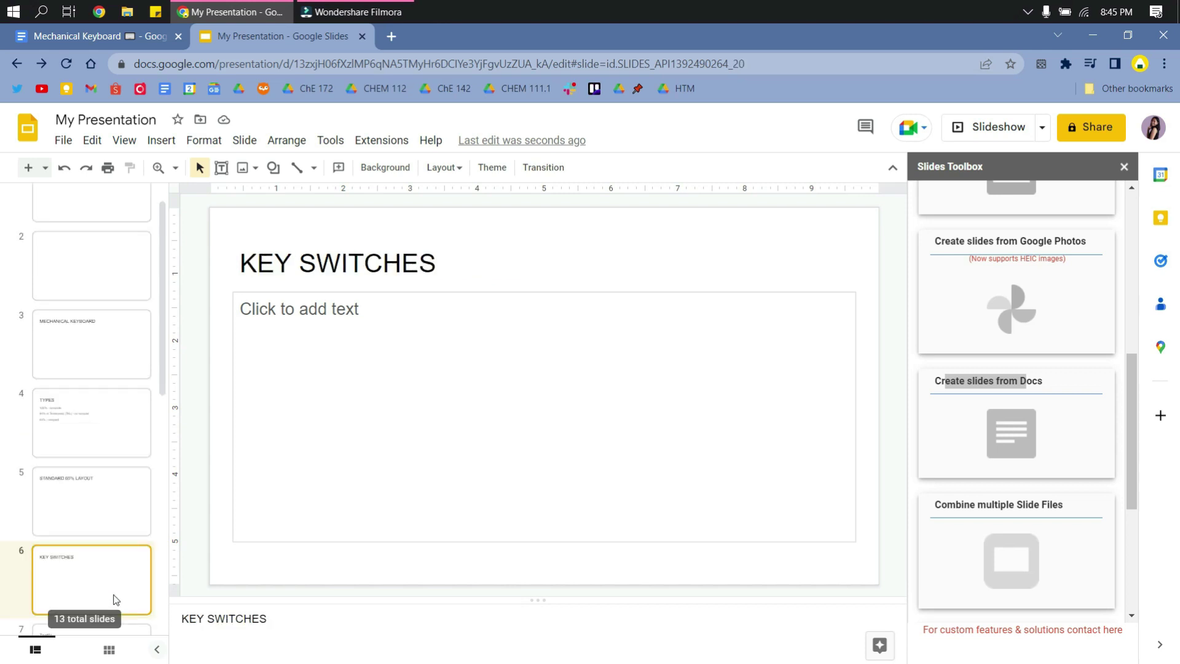